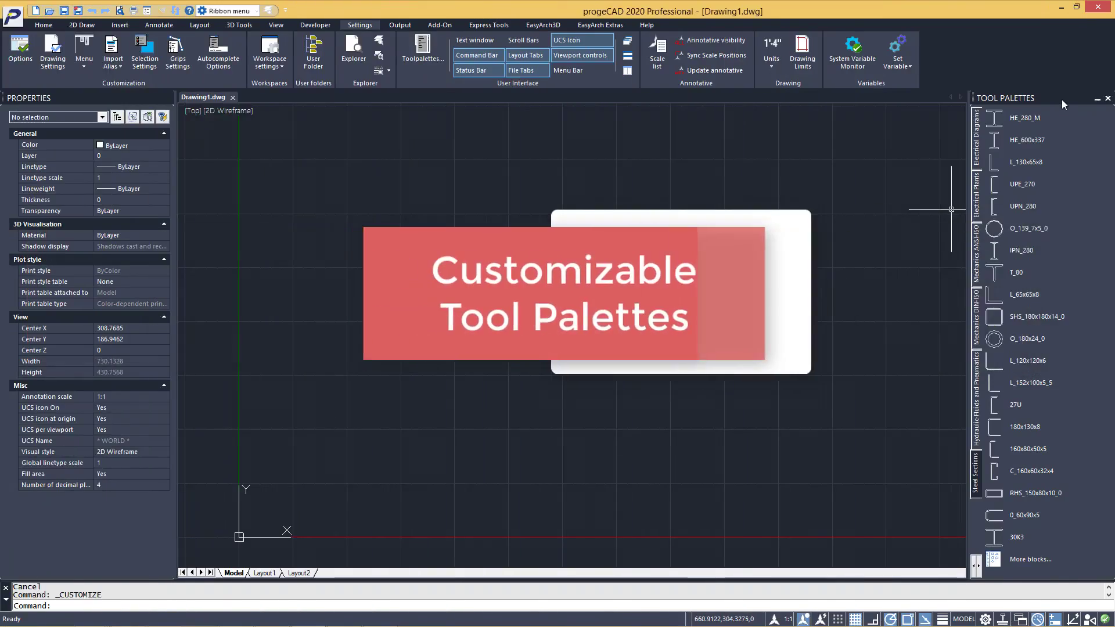
Create a new tool palette named My Palette.
right_click(1062, 100)
left_click(1014, 367)
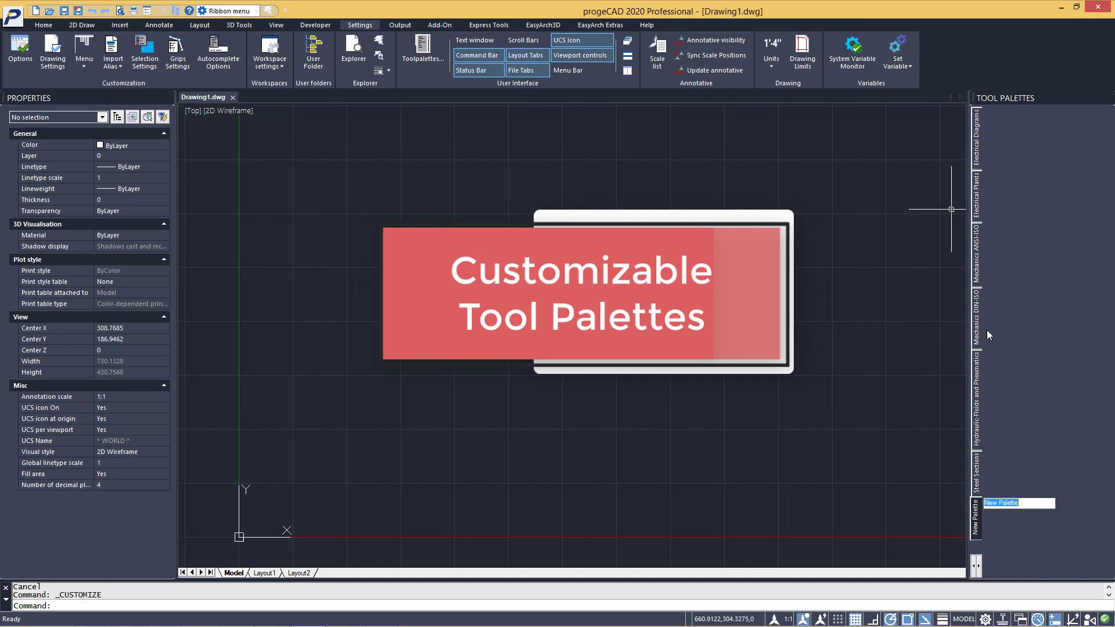
type("My Palette")
key("Return")
Add Digital Signatures to My Palette and the tennis court block to 2D Architectural.
right_click(981, 509)
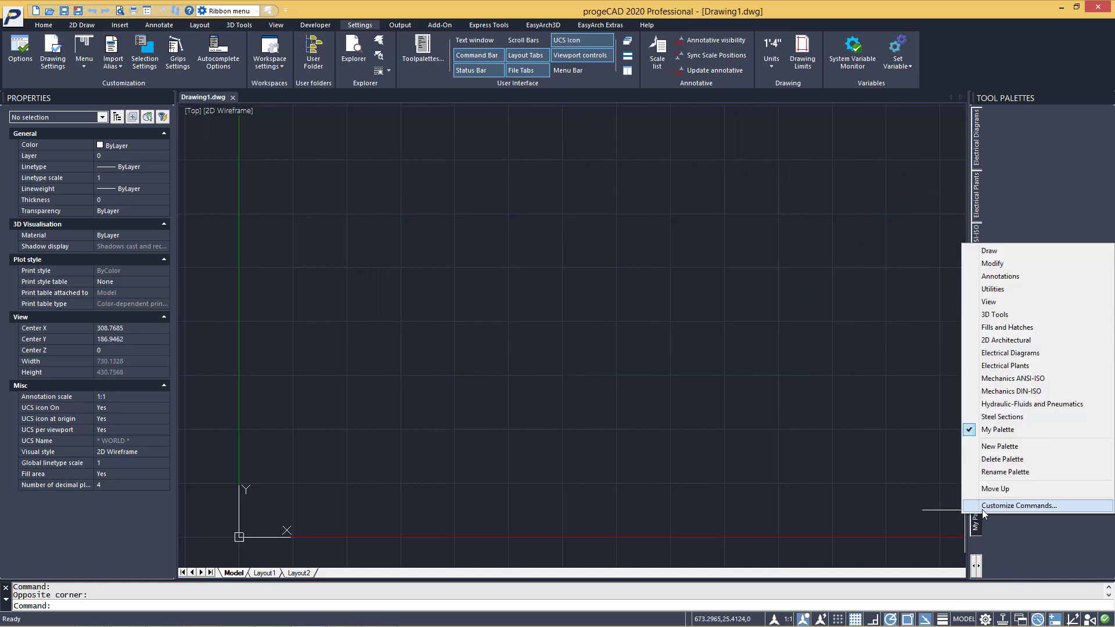
key("Escape")
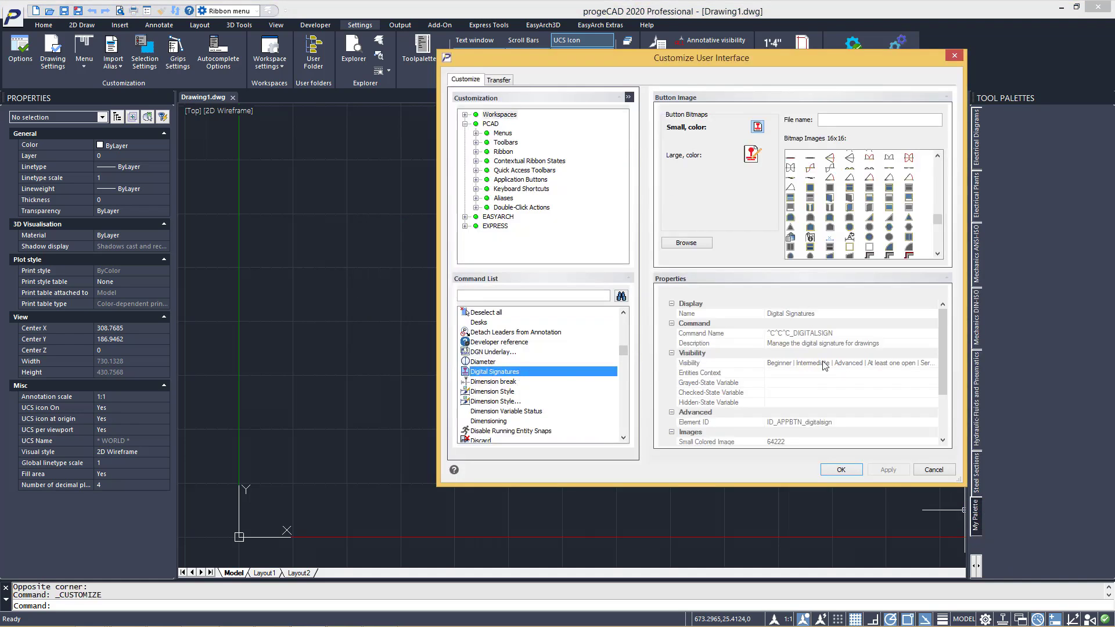
left_click_drag(1003, 191, 1006, 160)
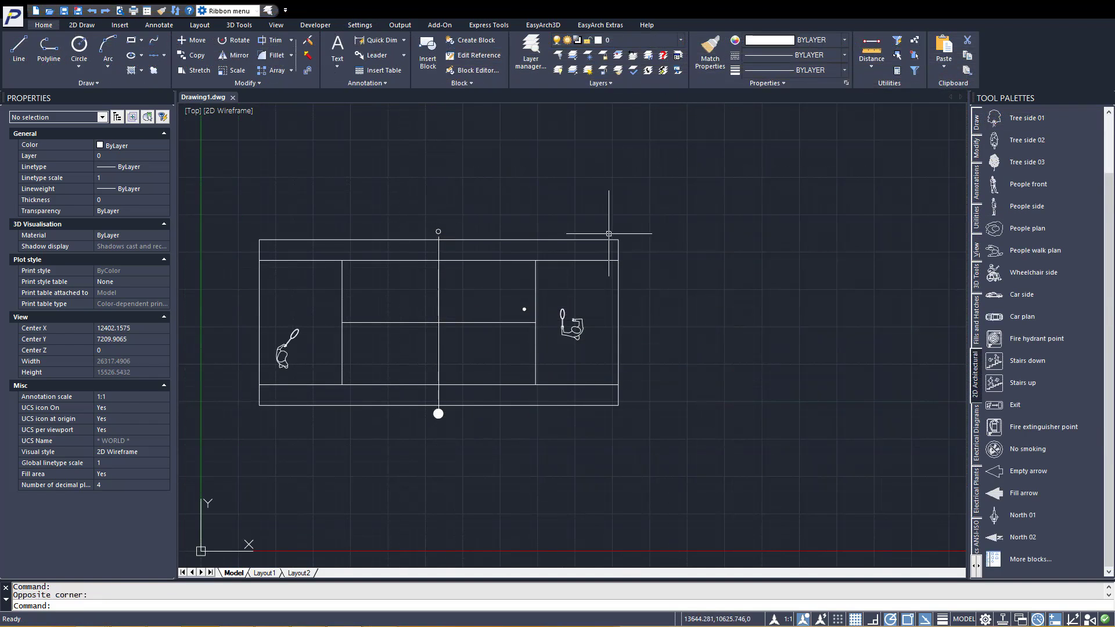
left_click(608, 234)
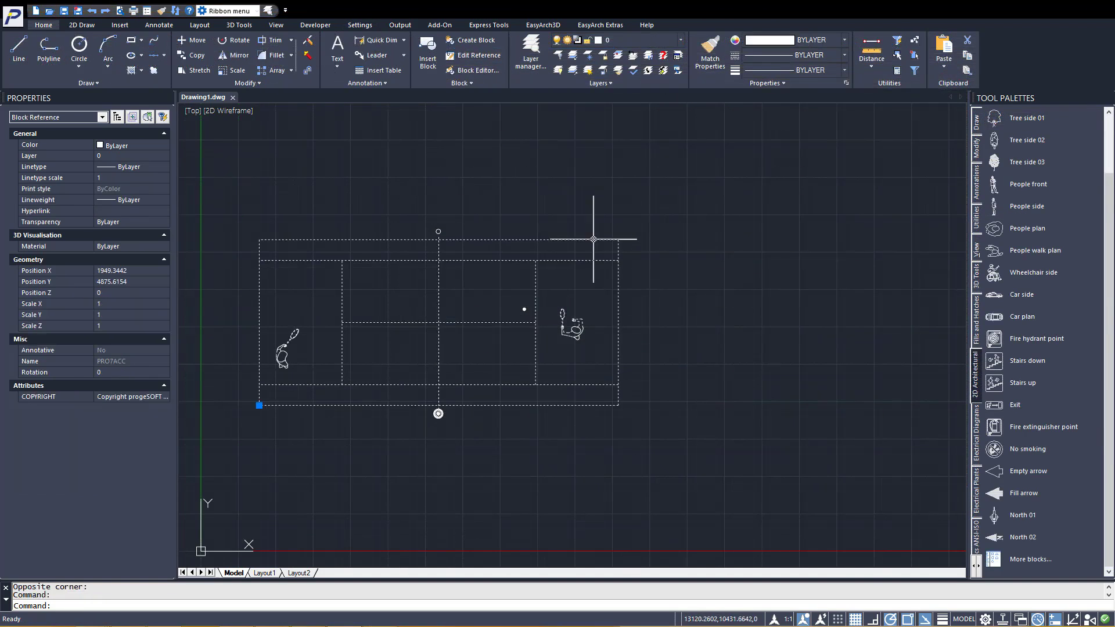
mouse_move(592, 236)
left_mouse_down()
mouse_move(1024, 329)
mouse_move(990, 339)
left_mouse_up()
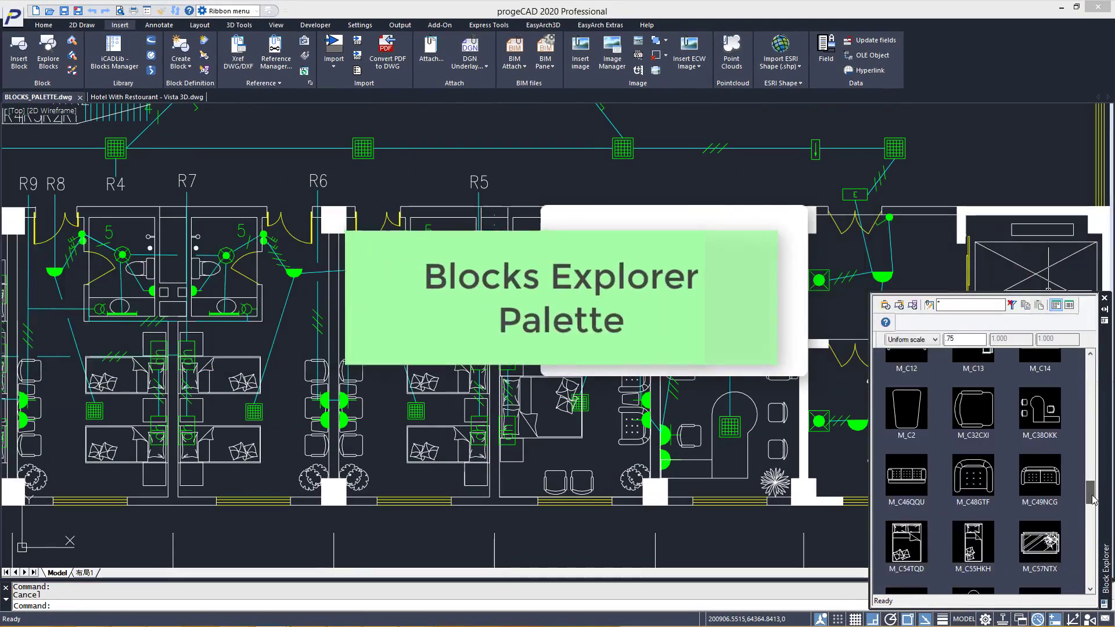
Browse the Block Explorer, pick then cancel block M_F3, and edit the armchair block.
left_click_drag(1077, 450, 1095, 534)
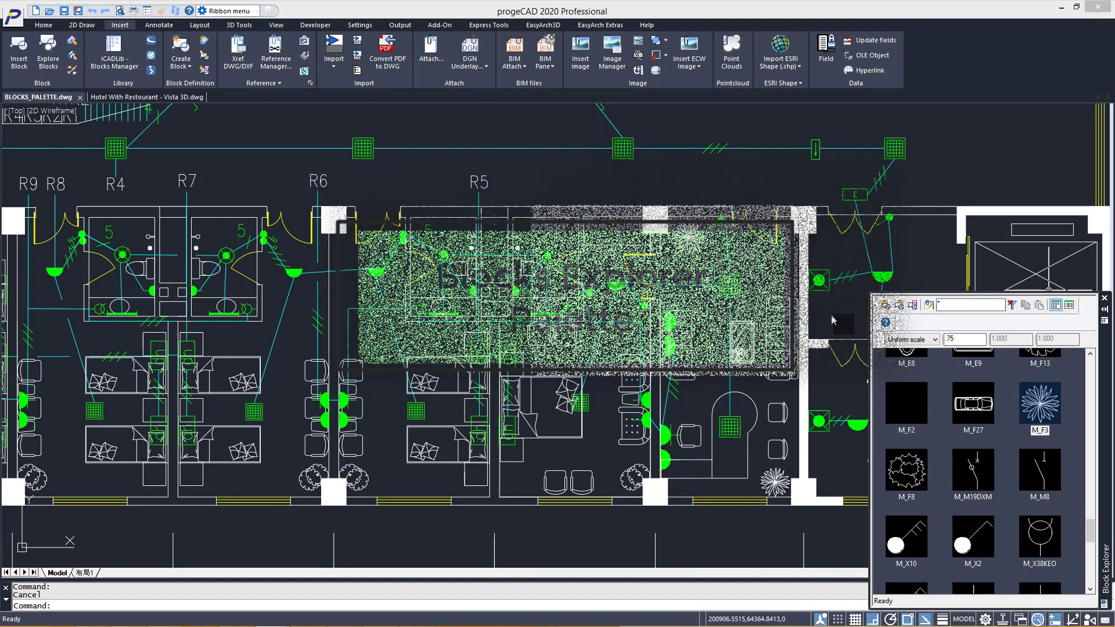
left_click(776, 274)
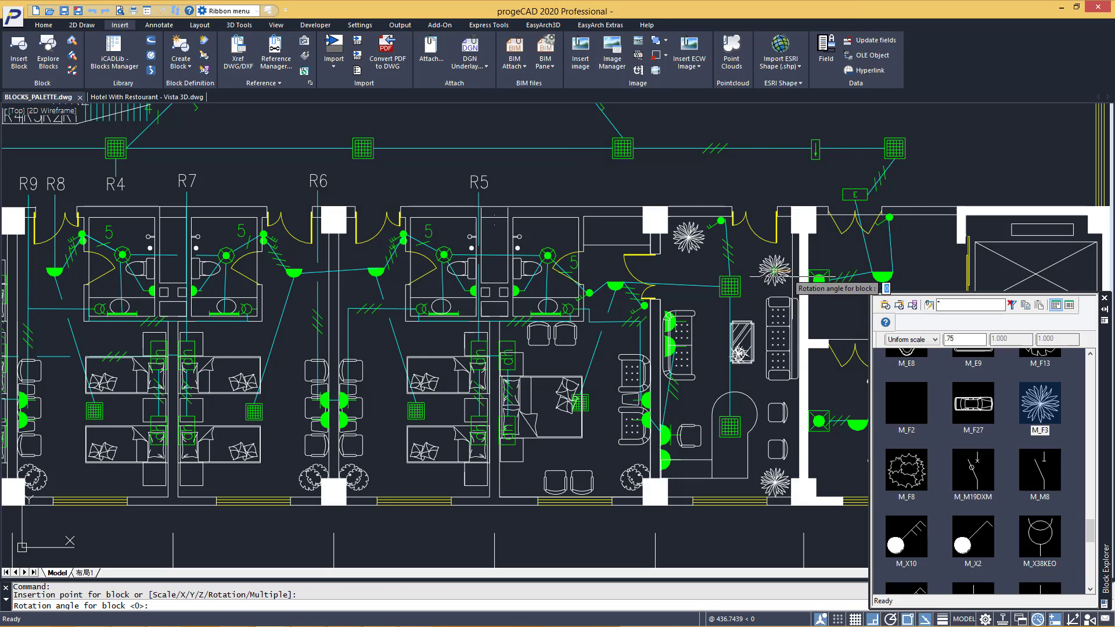
key("Escape")
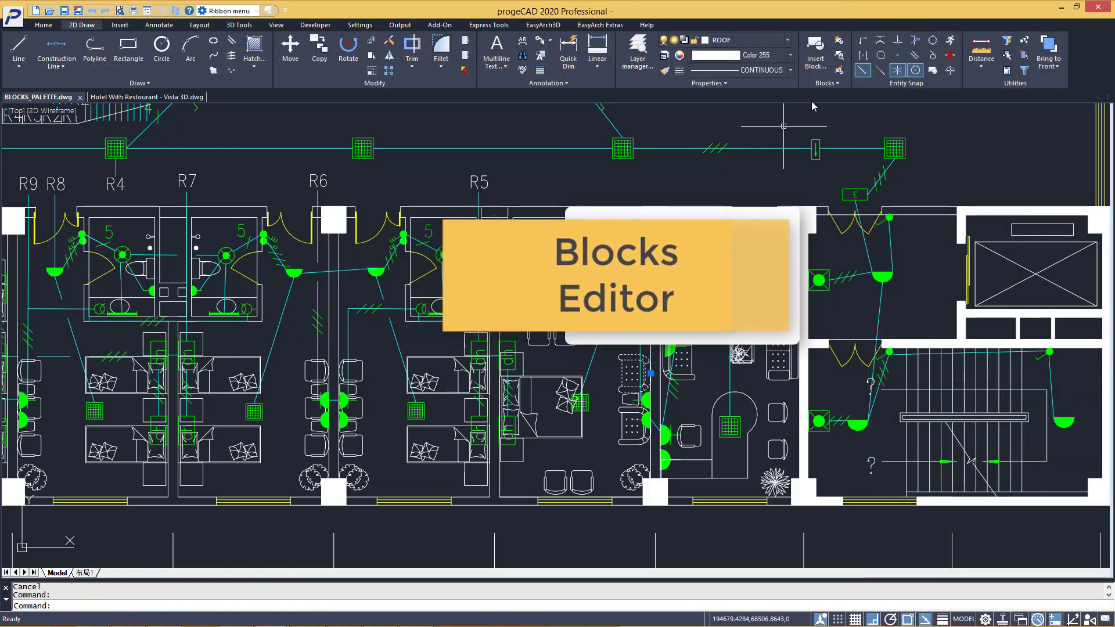
left_click(837, 73)
left_click(615, 401)
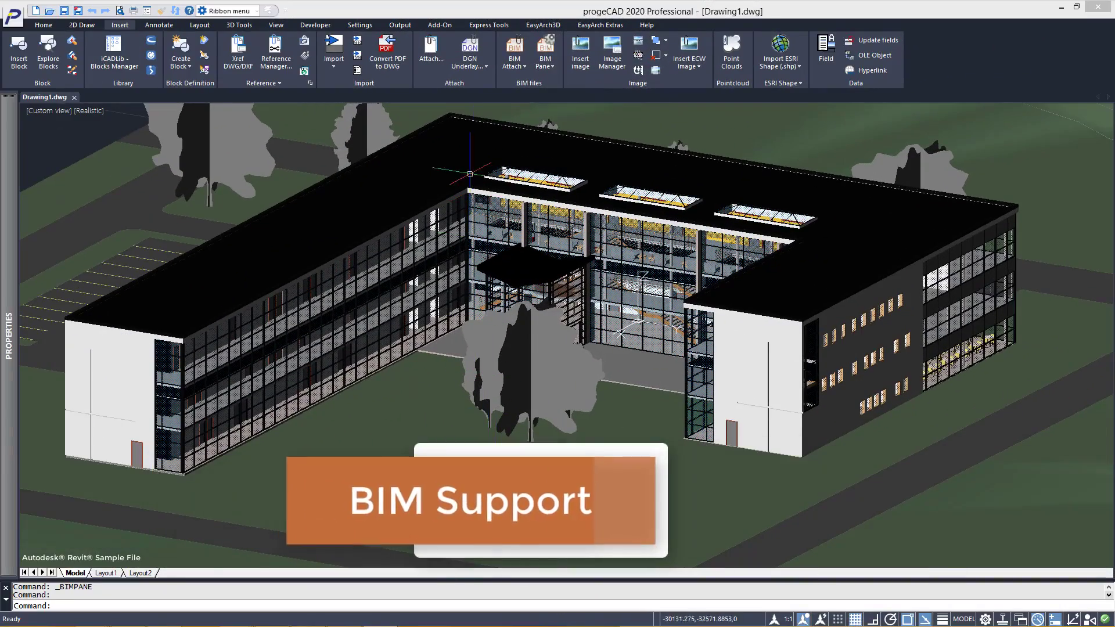
Show the BIM Attach options, then browse the Hierarchy, 01 - Entry Level, Views and Categories.
left_click(525, 64)
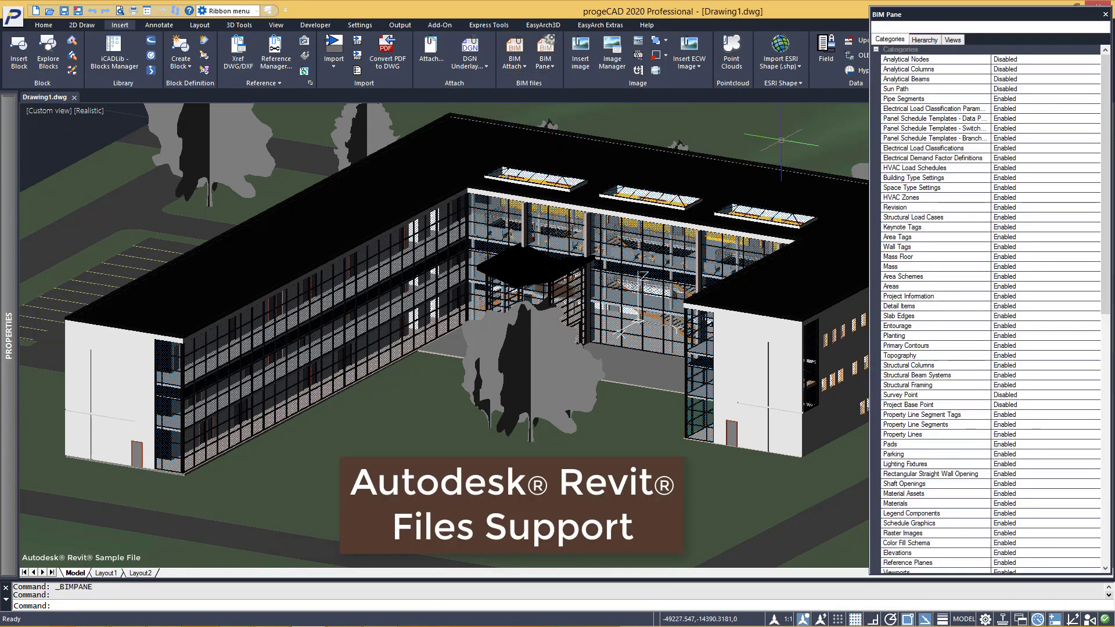
left_click(923, 40)
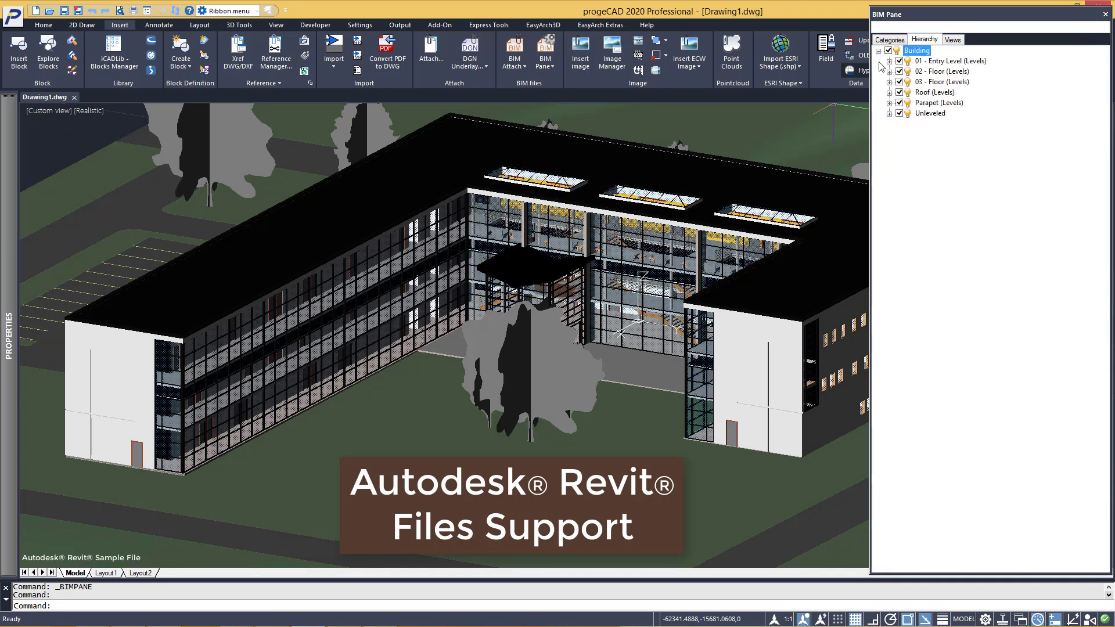
left_click(890, 61)
left_click(889, 51)
left_click(951, 40)
left_click(890, 40)
left_click_drag(1107, 253, 1099, 532)
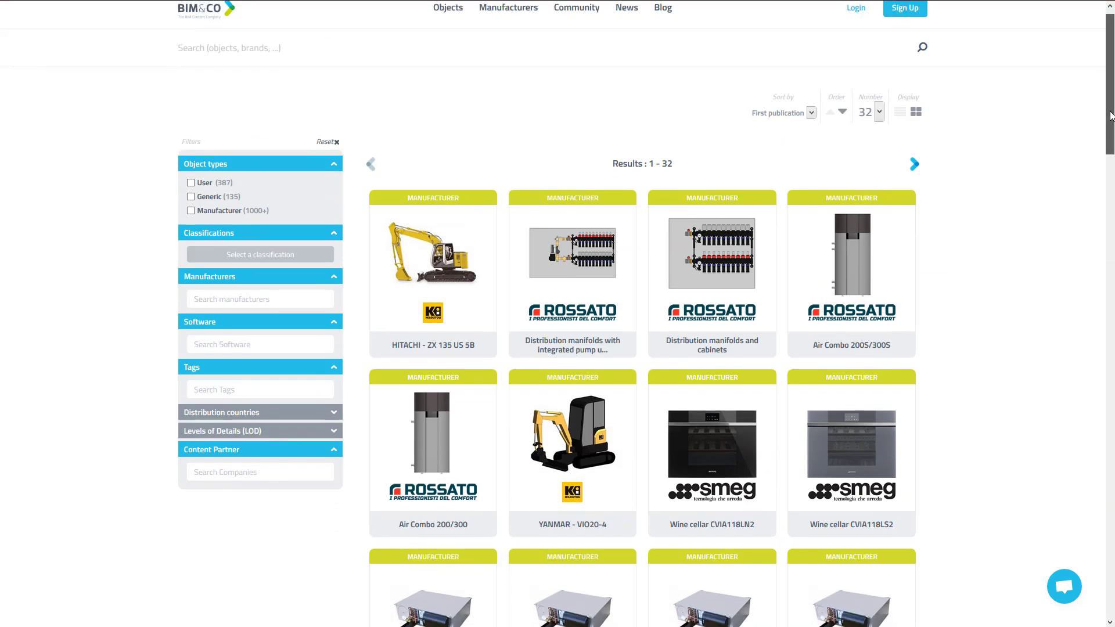
left_click_drag(1110, 116, 1110, 467)
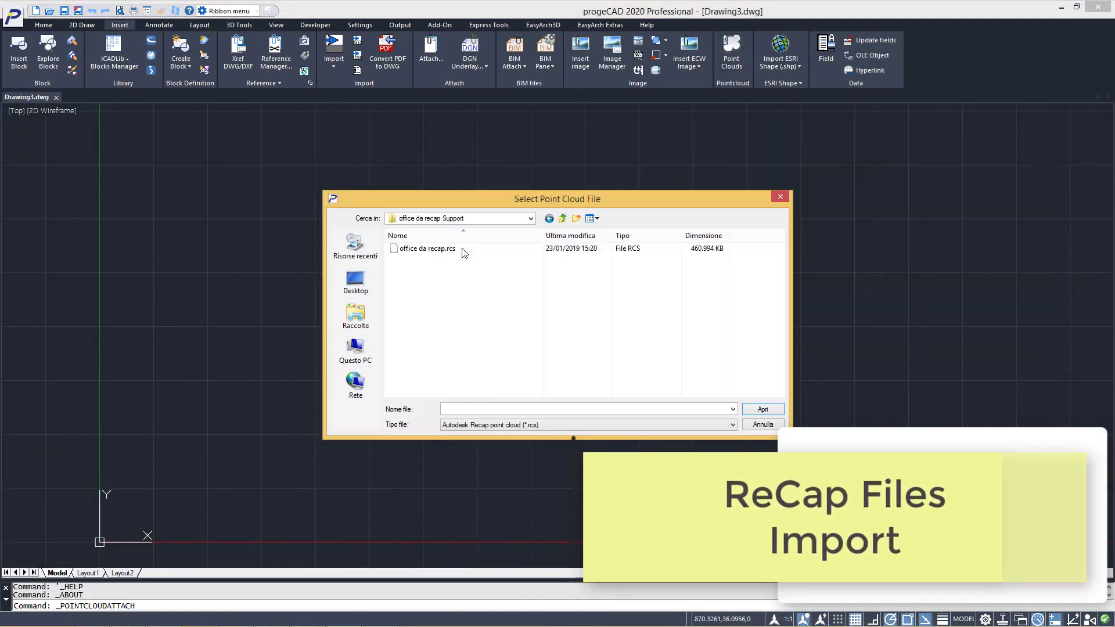
Attach office da recap.rcs at default scale and orbit to view its facade.
left_click(462, 250)
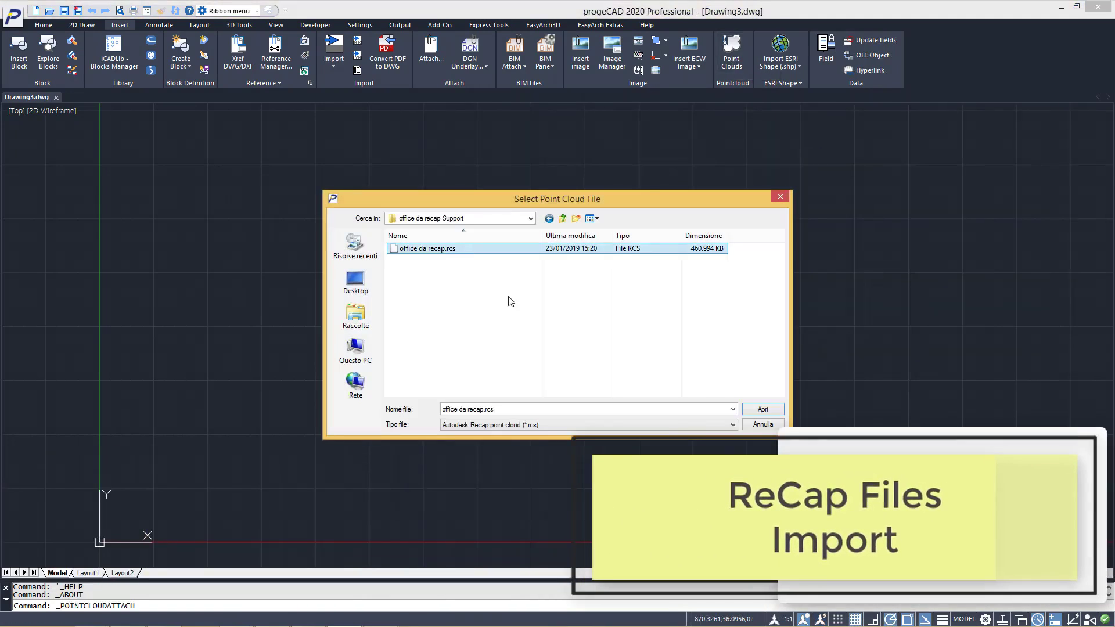
left_click(764, 411)
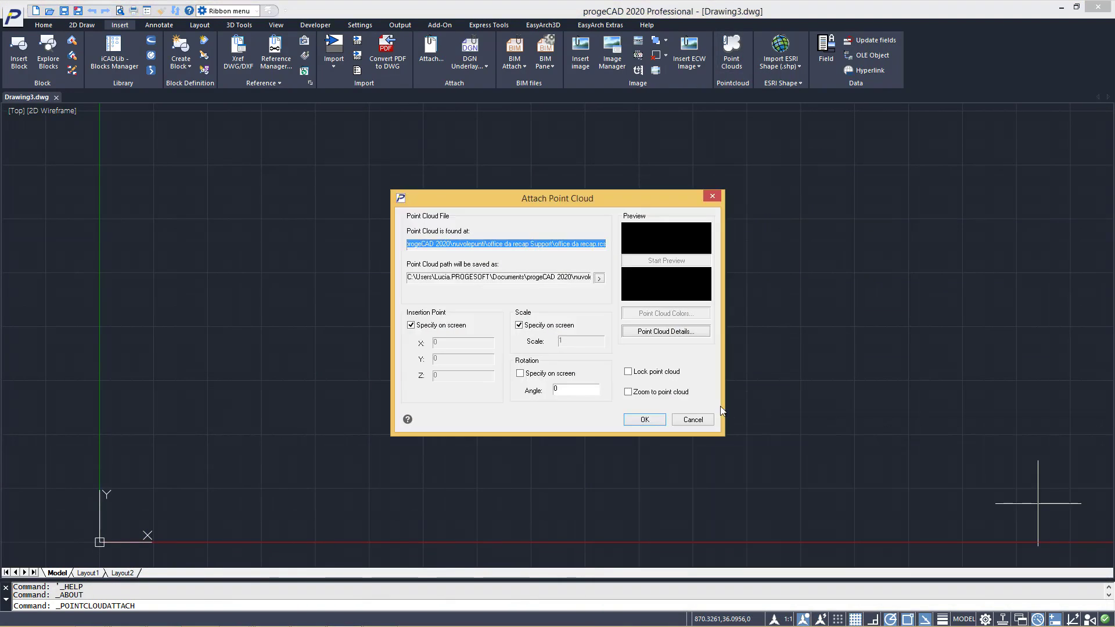
left_click(645, 420)
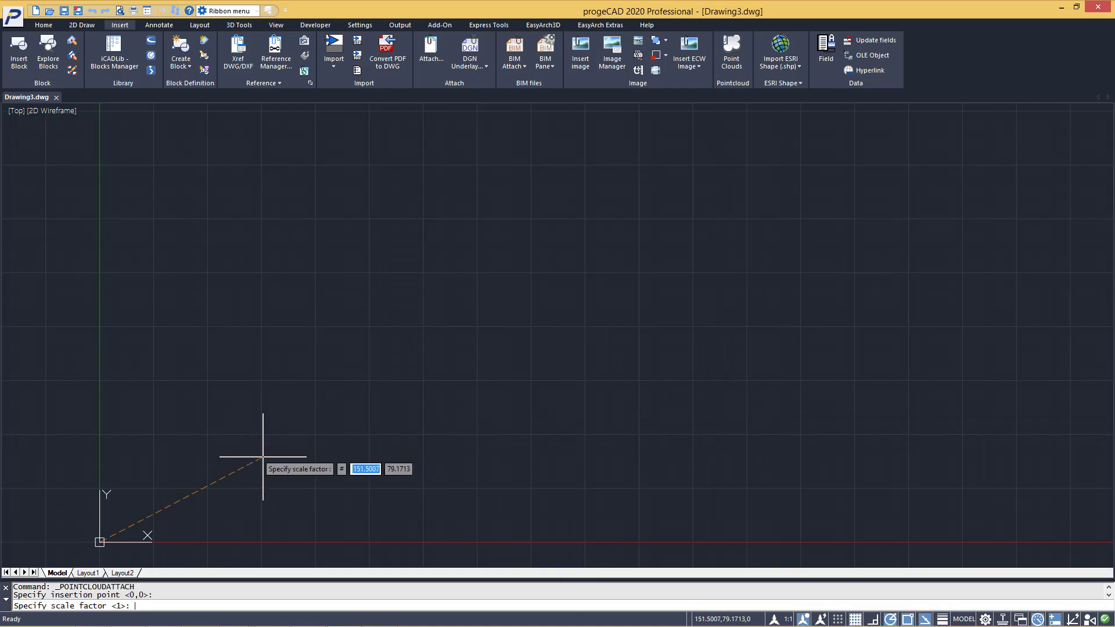
key("Return")
middle_click_drag(262, 456, 327, 416, "shift")
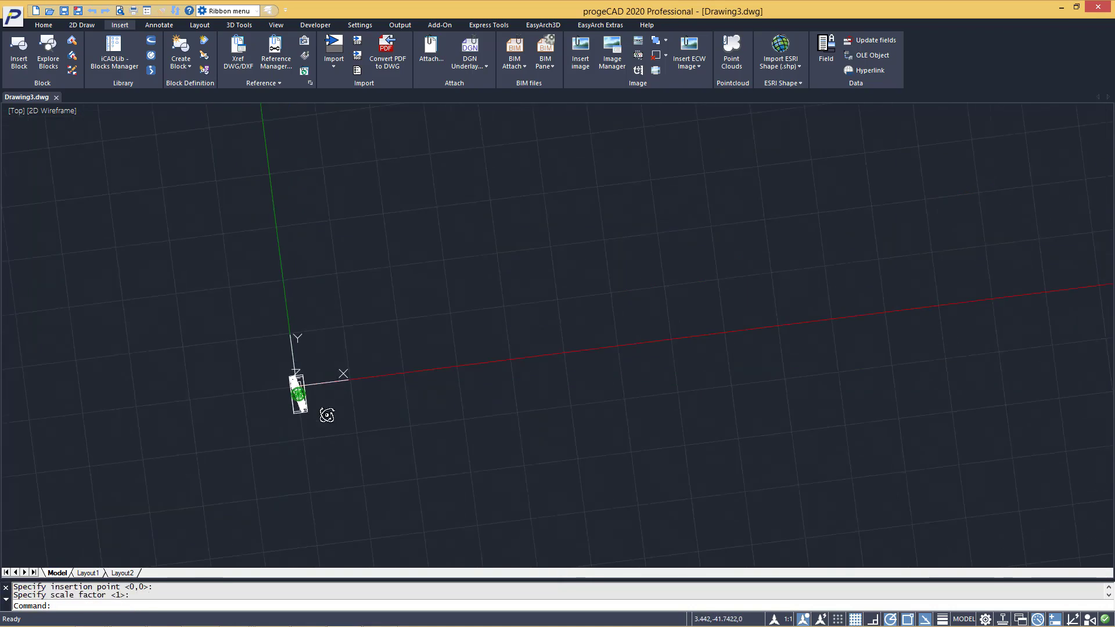
scroll(432, 313, "up", 3)
scroll(427, 366, "up", 3)
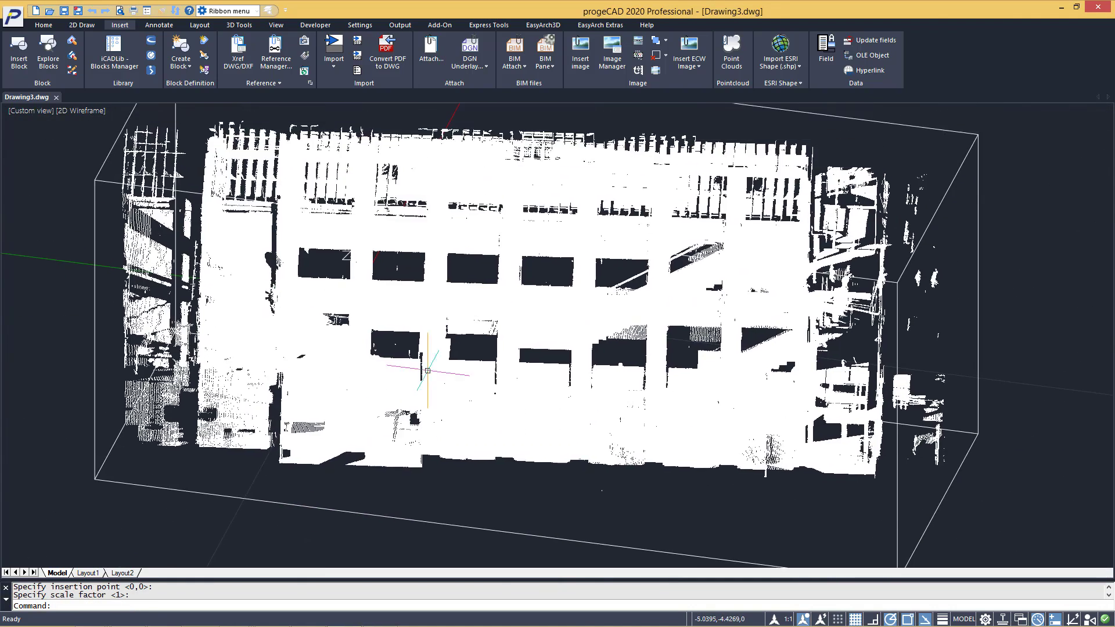
scroll(427, 372, "up", 3)
middle_click_drag(921, 354, 578, 370, "shift")
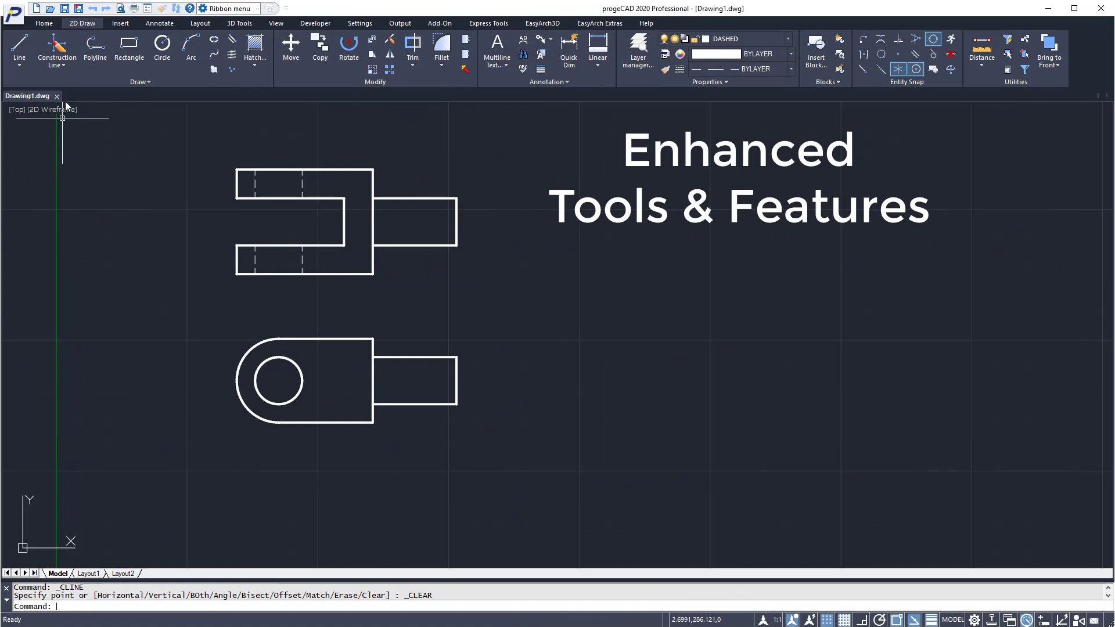
Auto-generate construction lines from the window-selected part views, then clear all construction lines.
left_click(58, 61)
left_click(84, 353)
left_click(584, 485)
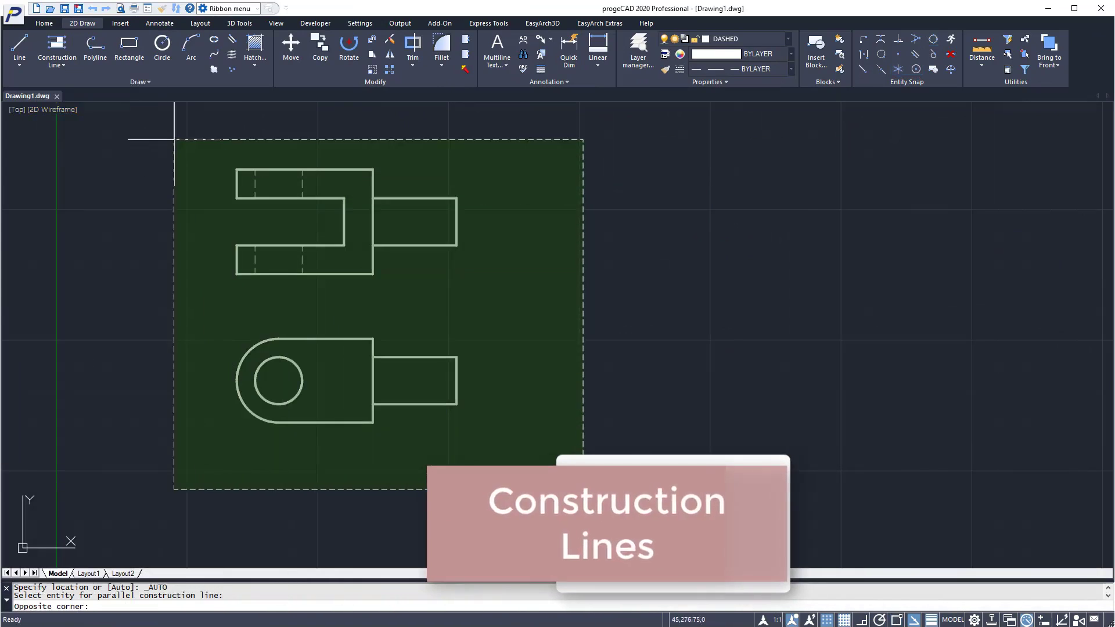
left_click(174, 137)
key("Return")
key("Escape")
left_click(659, 304)
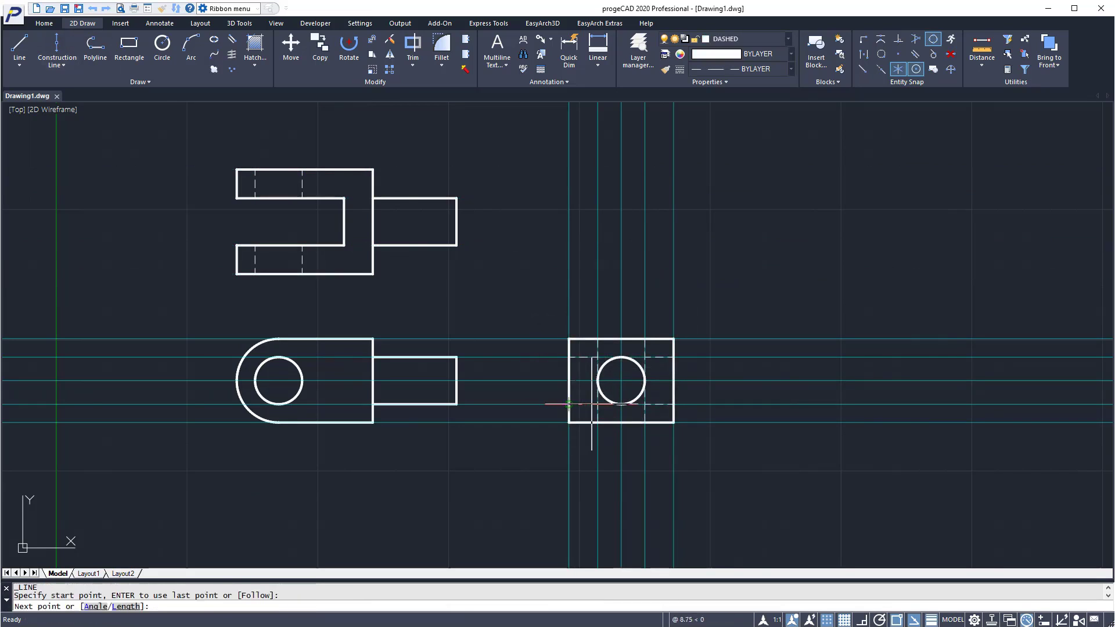
left_click(57, 65)
left_click(96, 462)
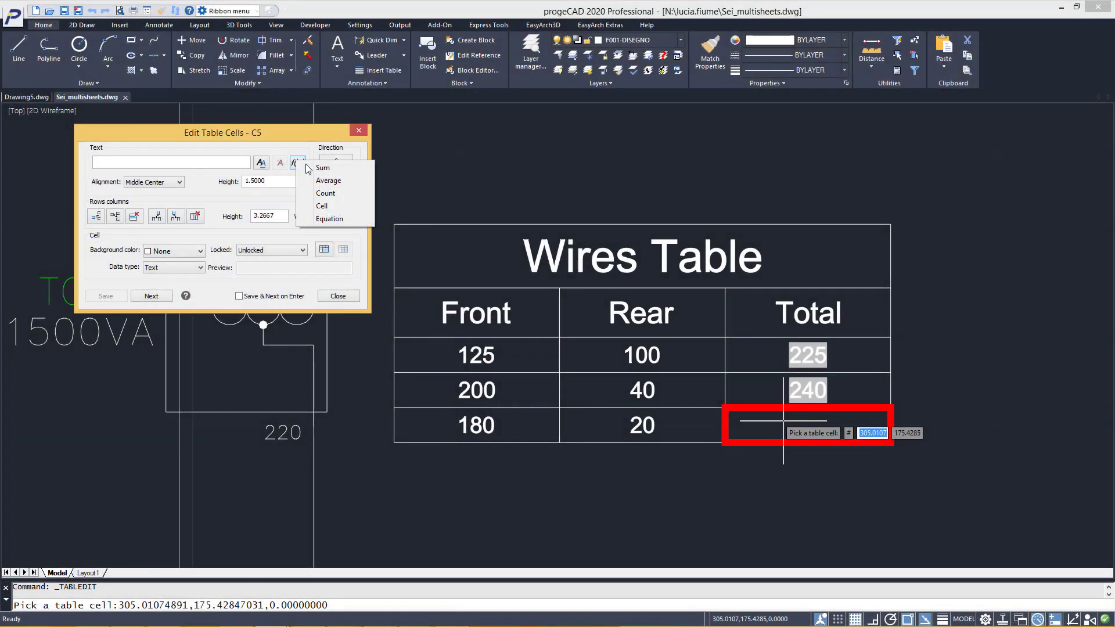
Give the bottom Total cell a Sum formula over the 20 to 180 cell range.
left_click(315, 169)
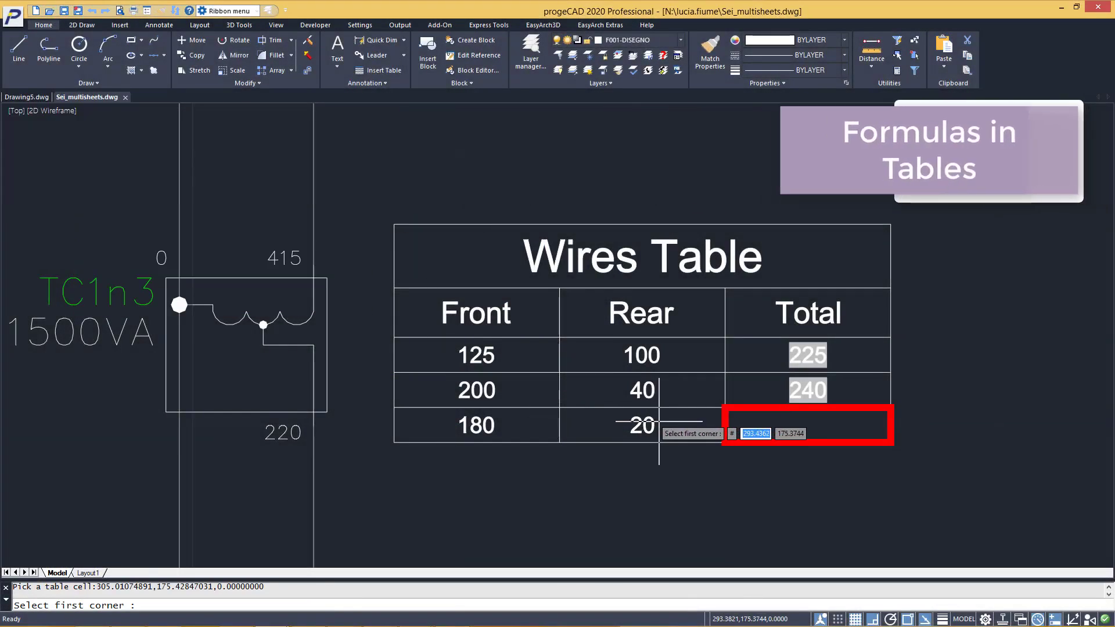
left_click(658, 424)
left_click(457, 429)
left_click(662, 392)
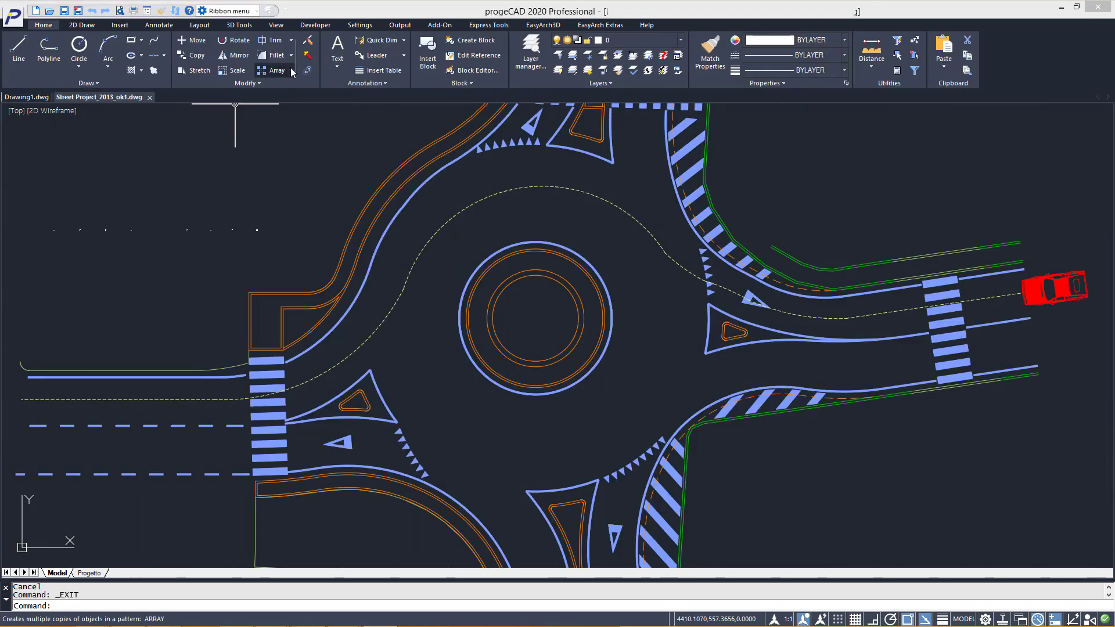
Array the red car along the roundabout path.
left_click(290, 70)
left_click(301, 117)
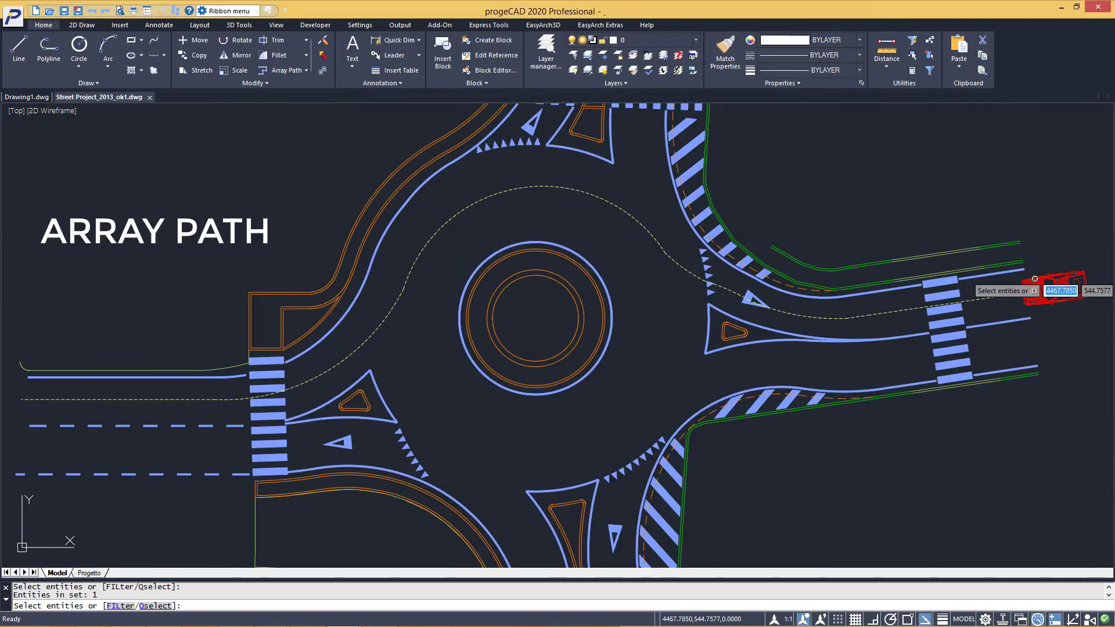
key("Return")
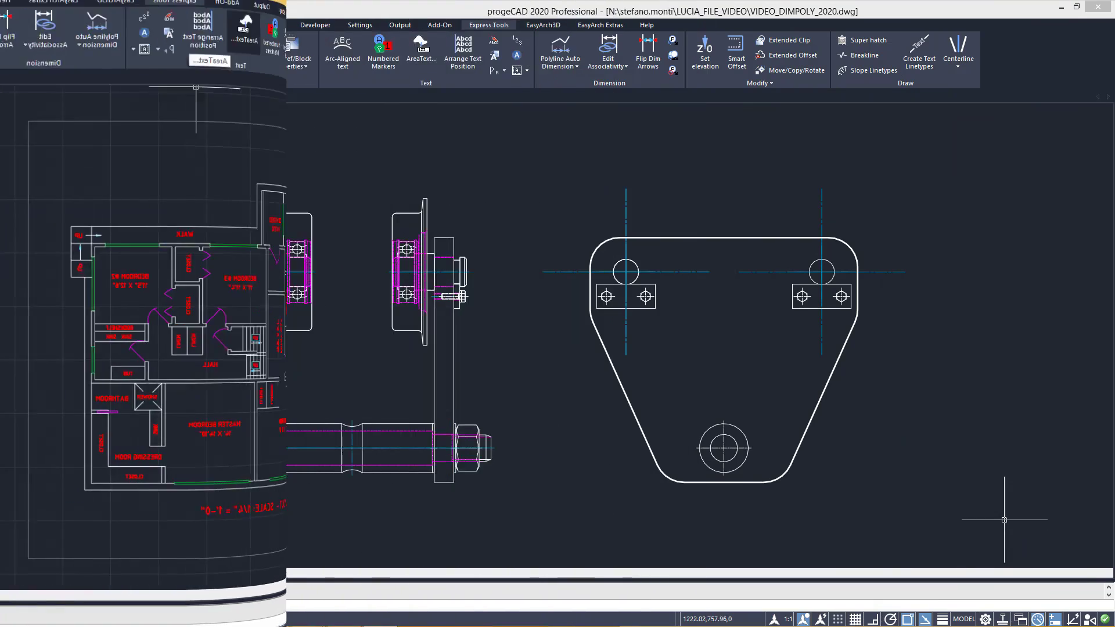
Add automatic dimensions to the triangular plate polyline with Polyline Auto Dimension.
left_click(576, 63)
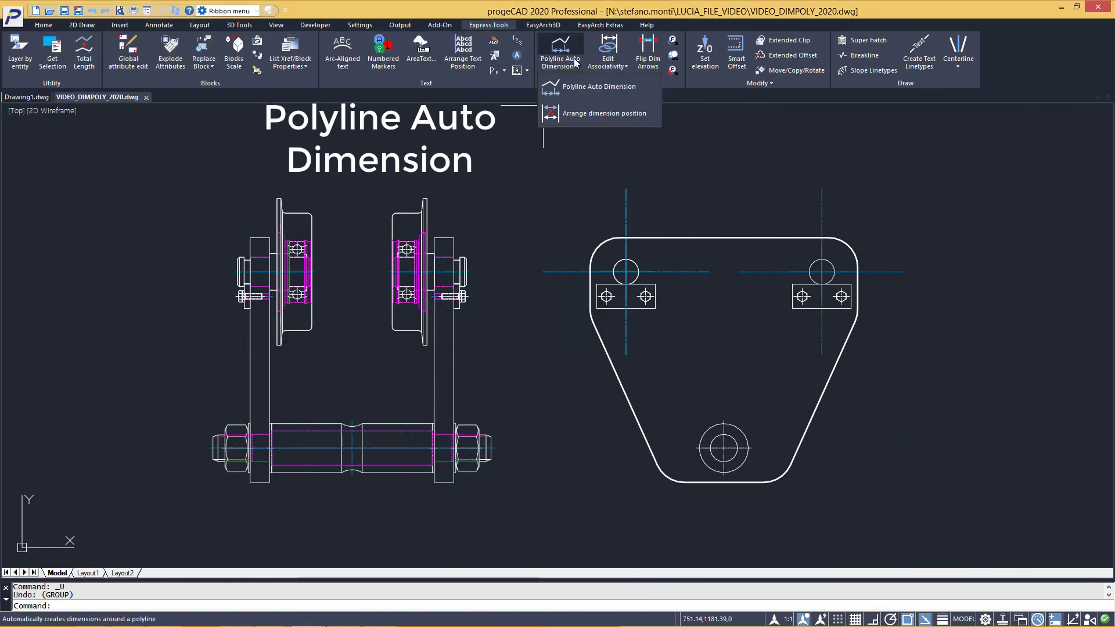
left_click(588, 90)
left_click(674, 236)
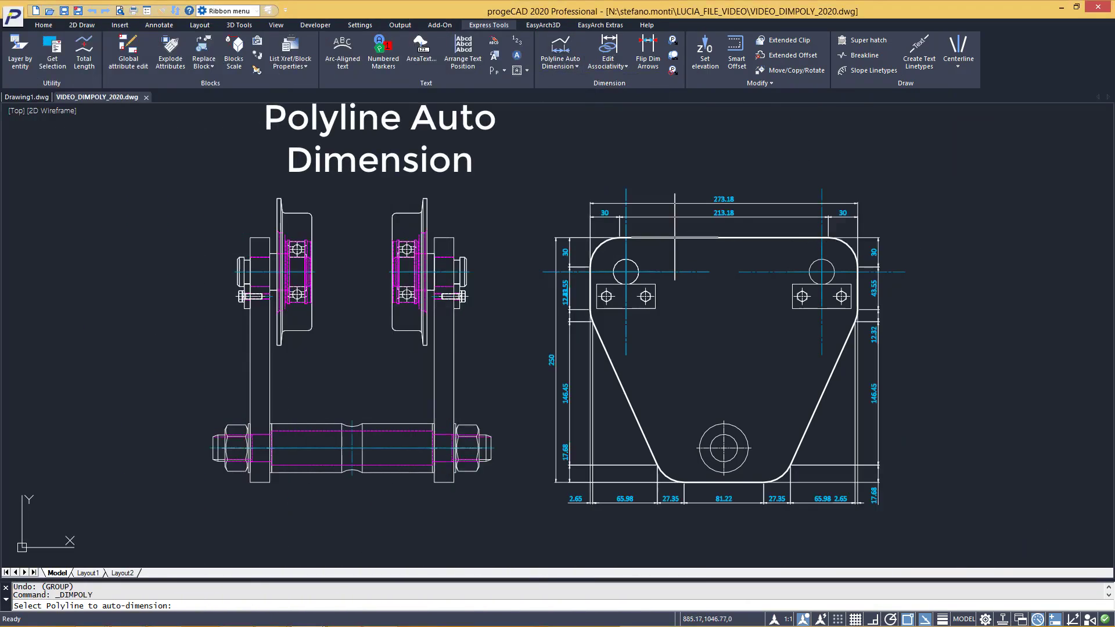
Create the Border text linetype repeating BORDER and show it on a line.
left_click(212, 65)
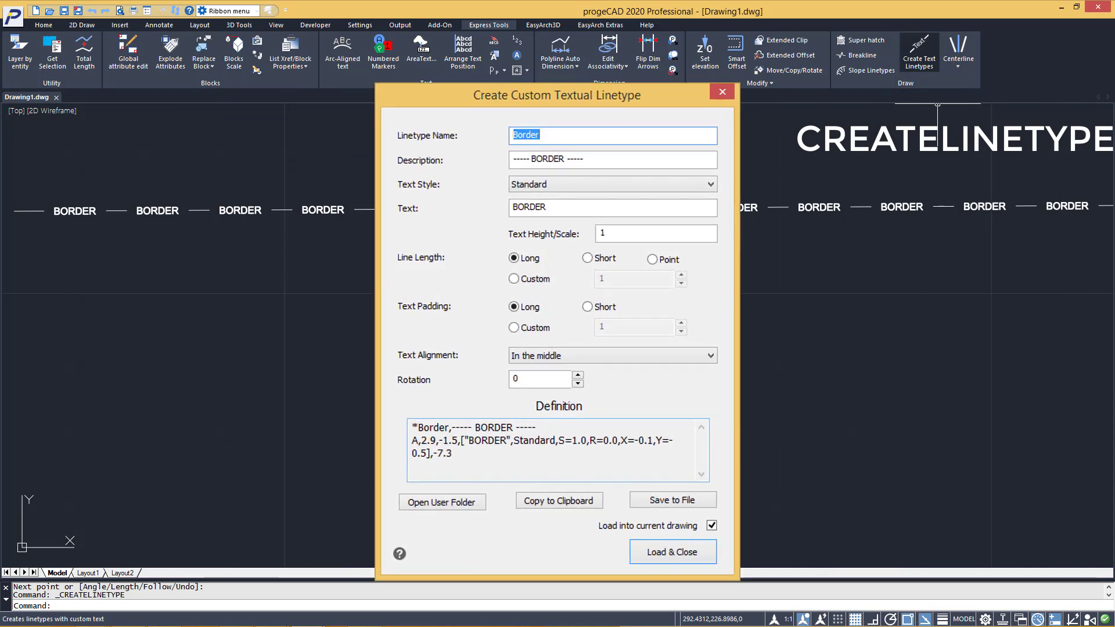
key("Escape")
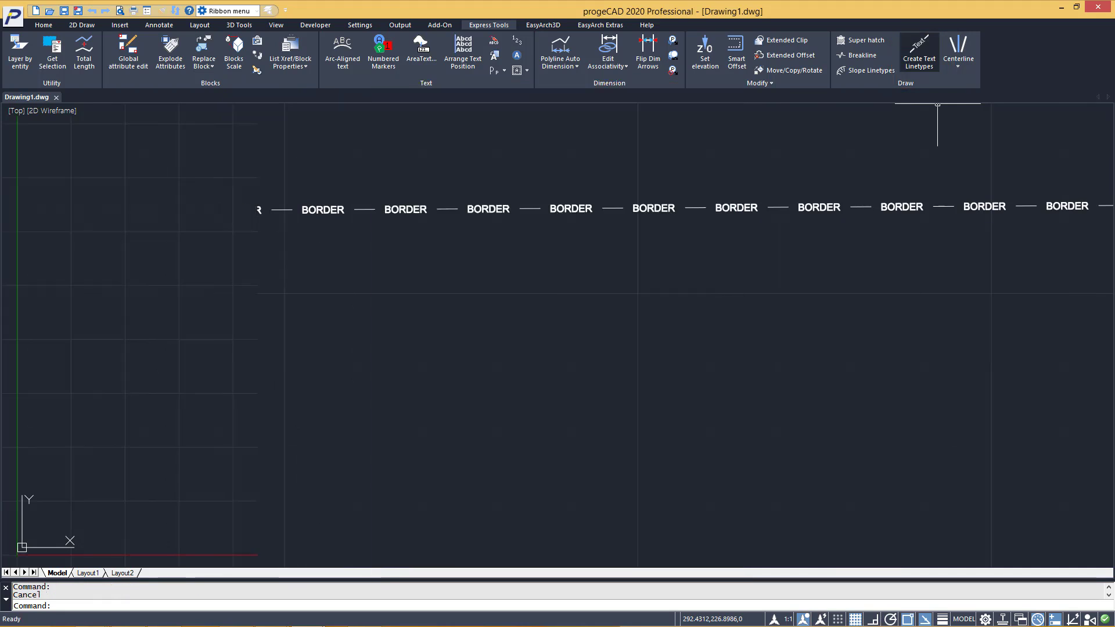